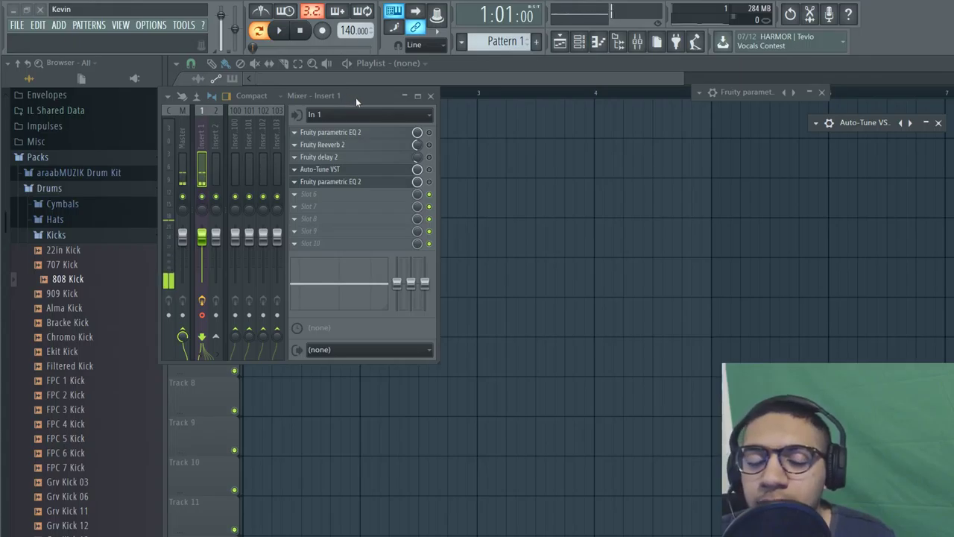
Move the mixer window clear of the browser and playlist track names.
left_click_drag(362, 100, 445, 109)
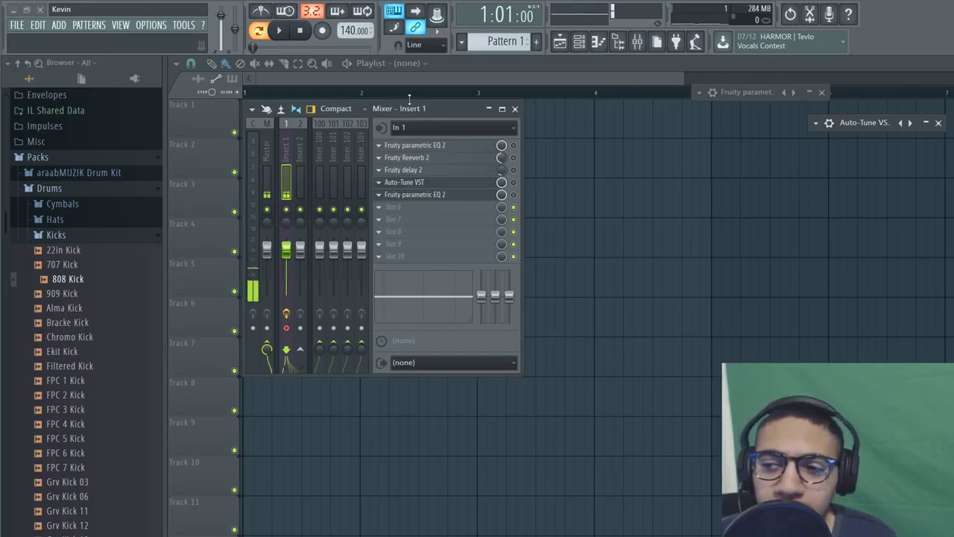
left_click_drag(448, 111, 448, 109)
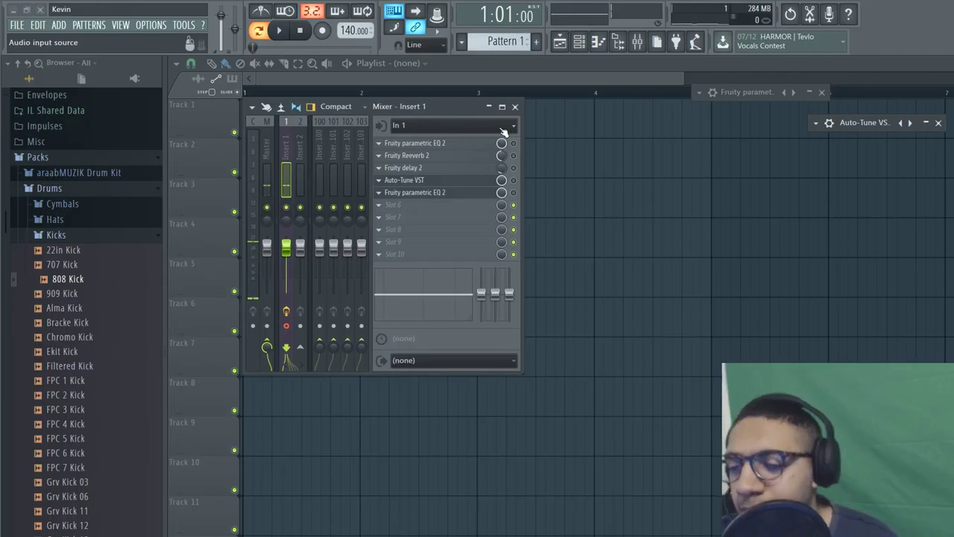
Switch to Chrome and play the first seconds of the "worn" music video from the start as a reference, pausing at 0:13.
mouse_move(263, 526)
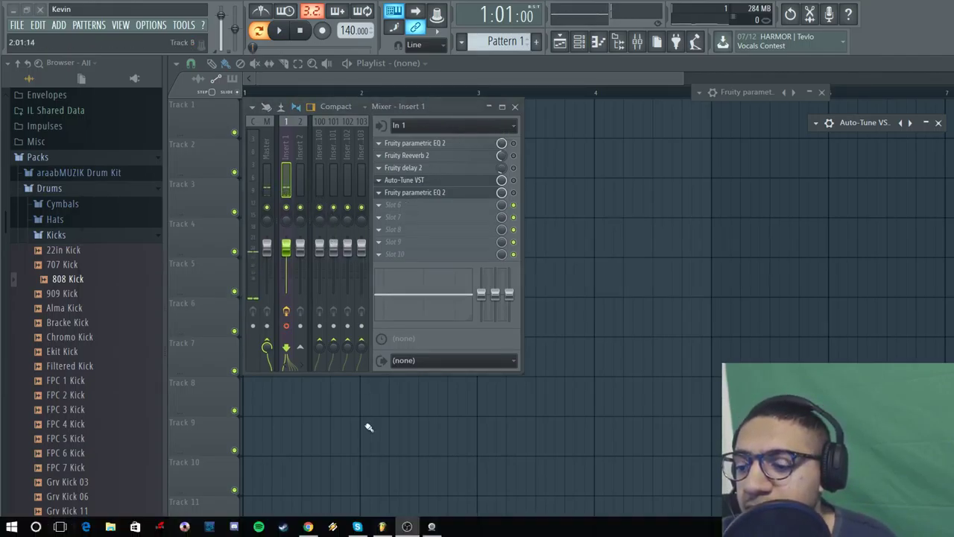
left_click(308, 527)
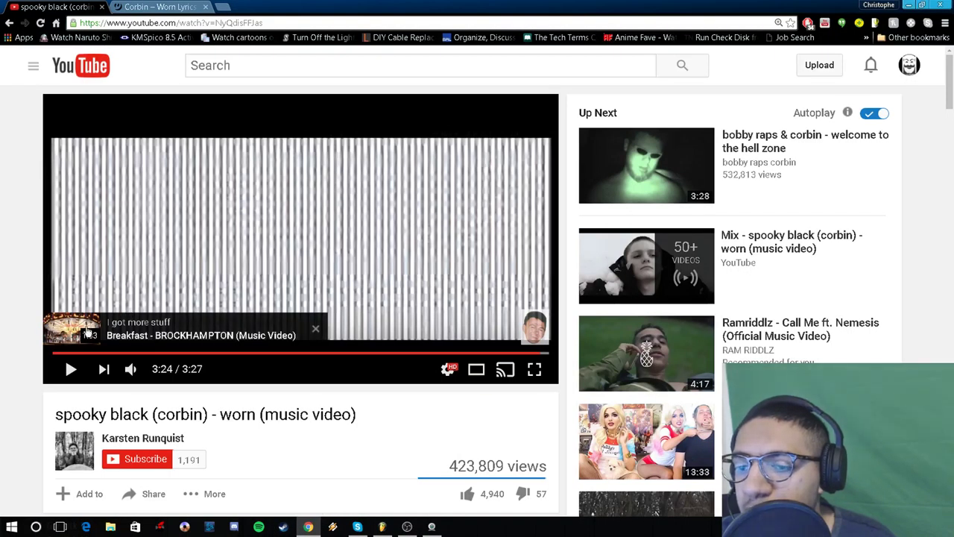
left_click(78, 353)
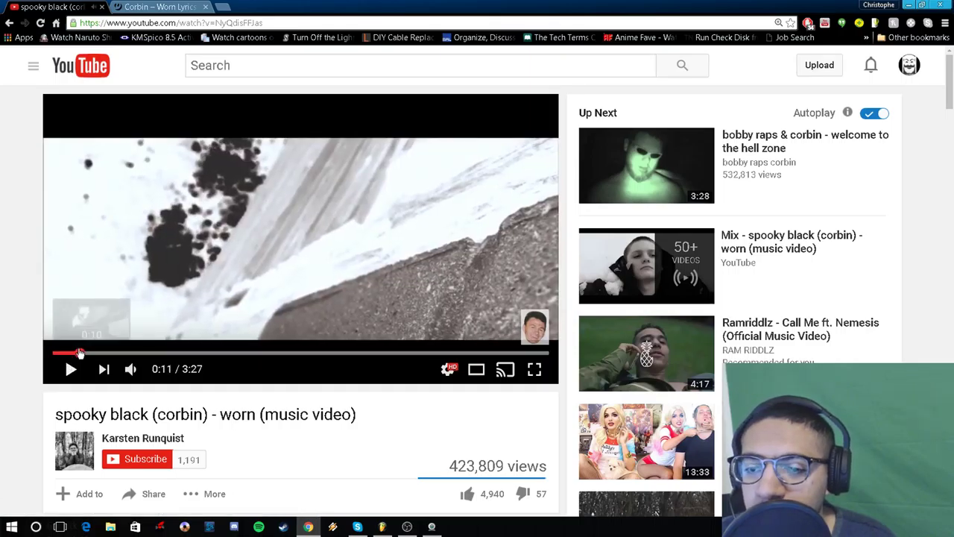
left_click(53, 353)
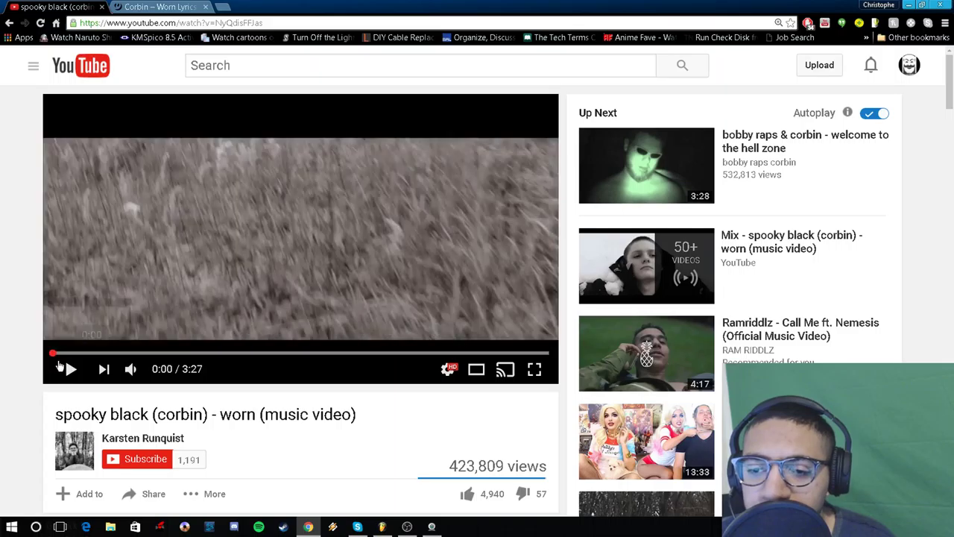
left_click(176, 297)
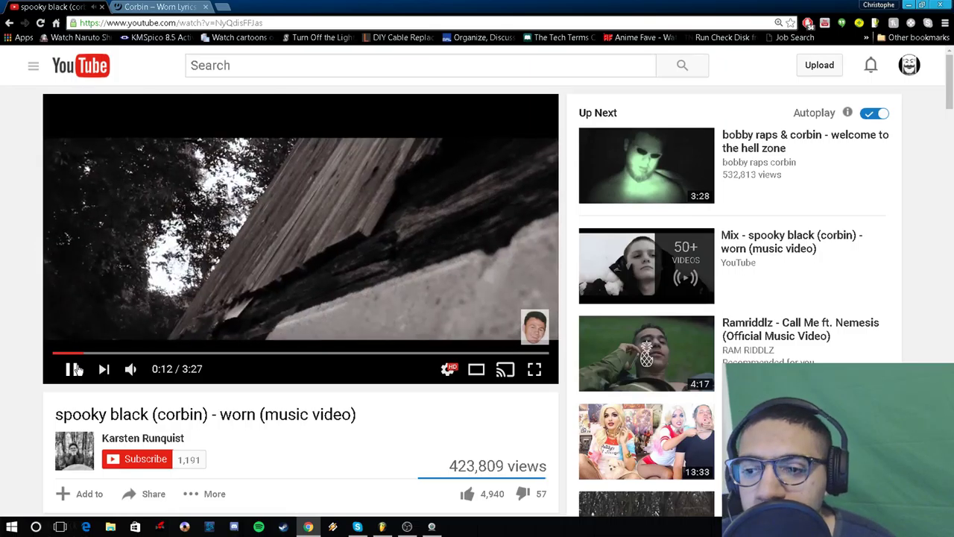
left_click(75, 369)
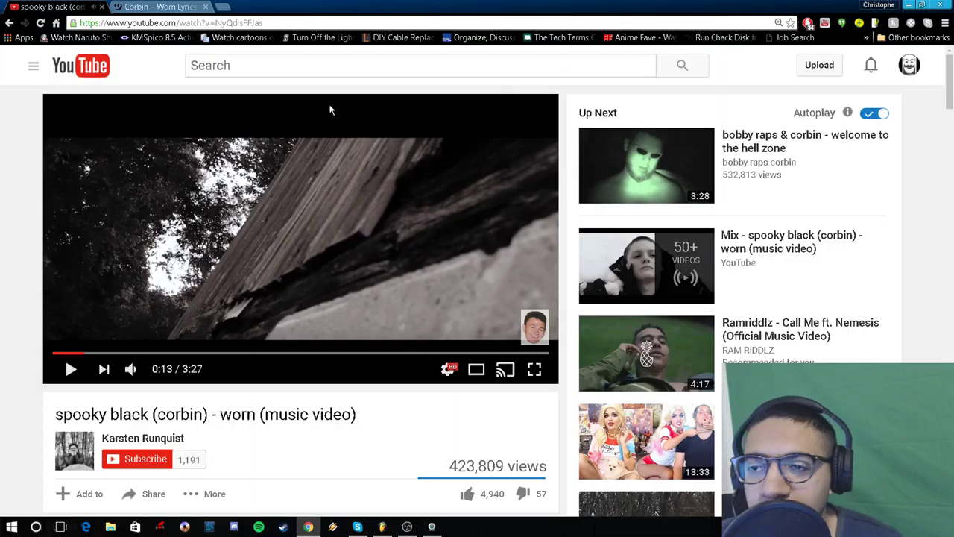
Look over the lyrics page for "Worn" and return to FL Studio.
left_click(173, 7)
scroll(276, 183, "up", 4)
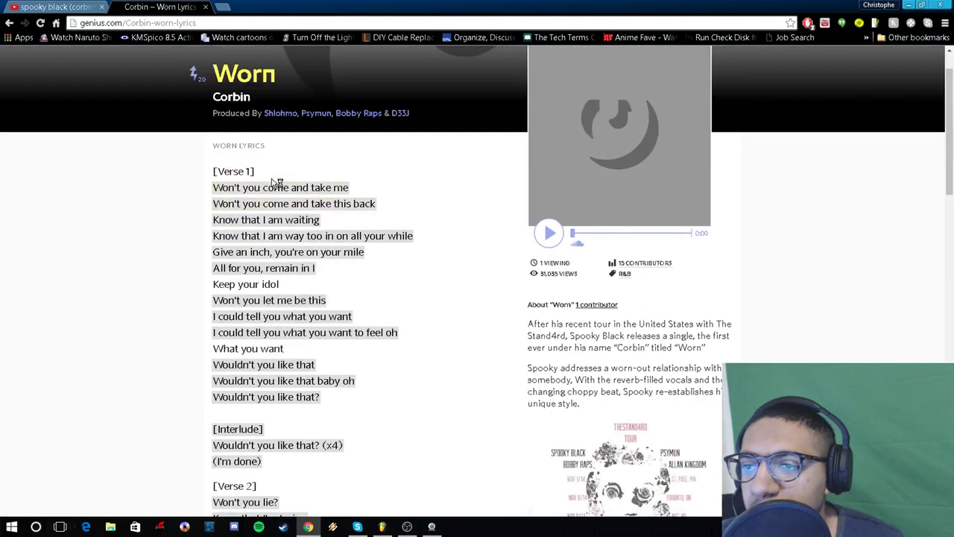
left_click(910, 6)
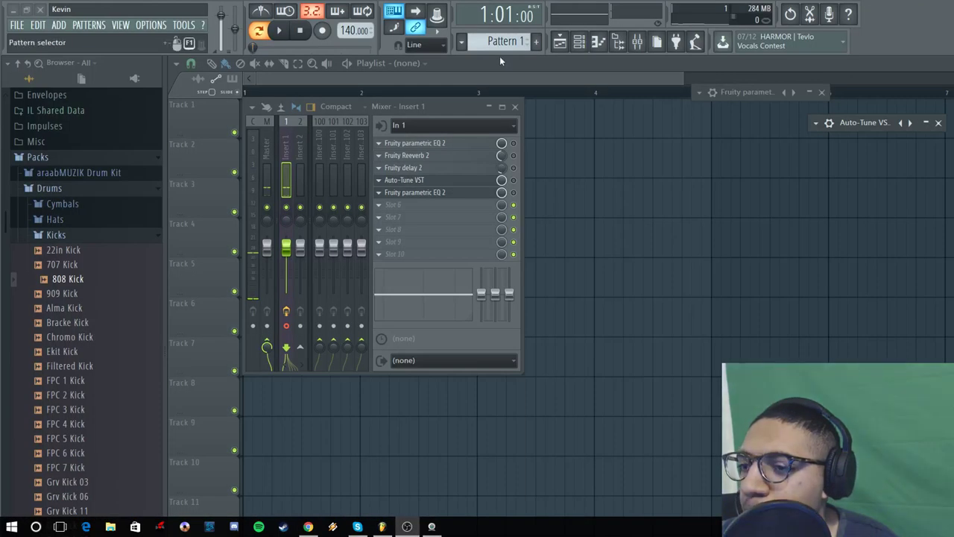
Open the first Fruity parametric EQ 2 on Insert 1, enable it, and place its window beside the mixer.
left_click(463, 146)
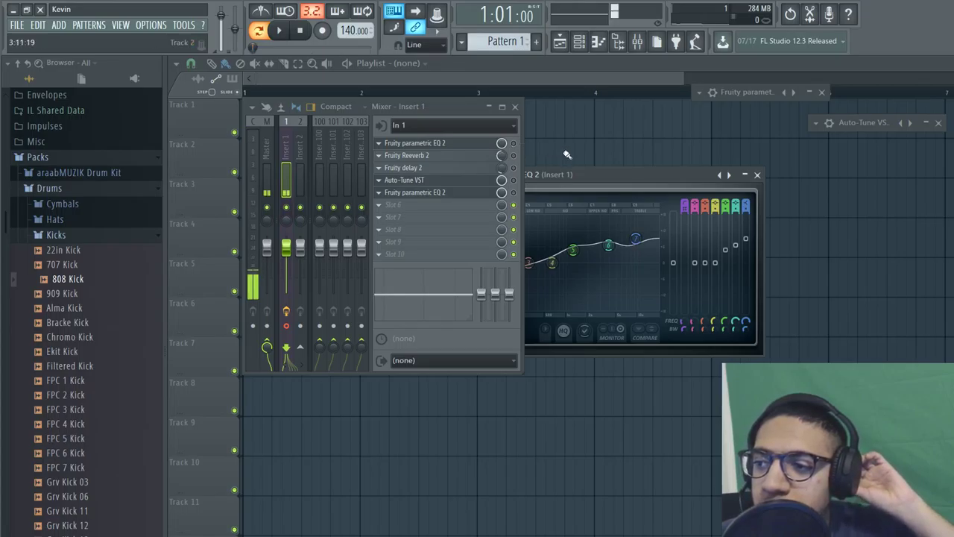
left_click_drag(586, 172, 664, 164)
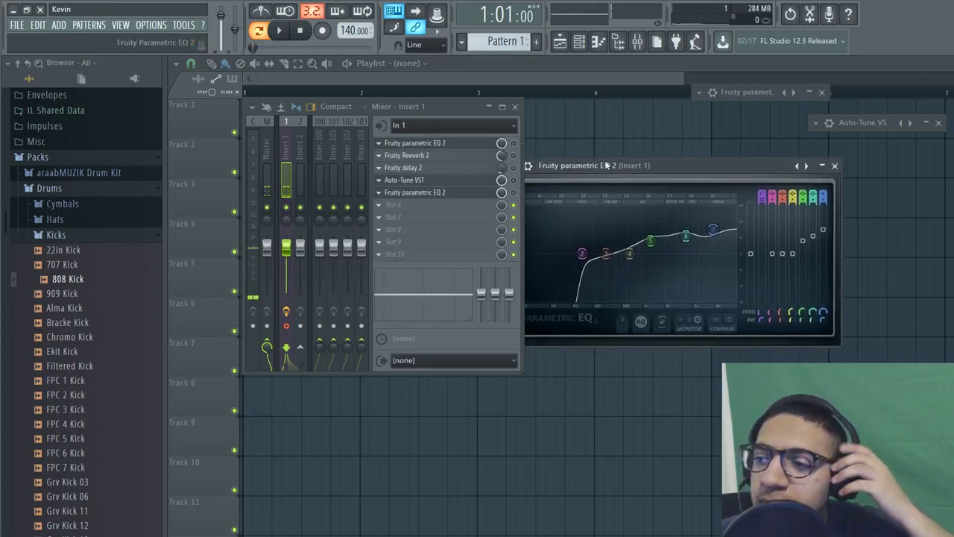
left_click(514, 143)
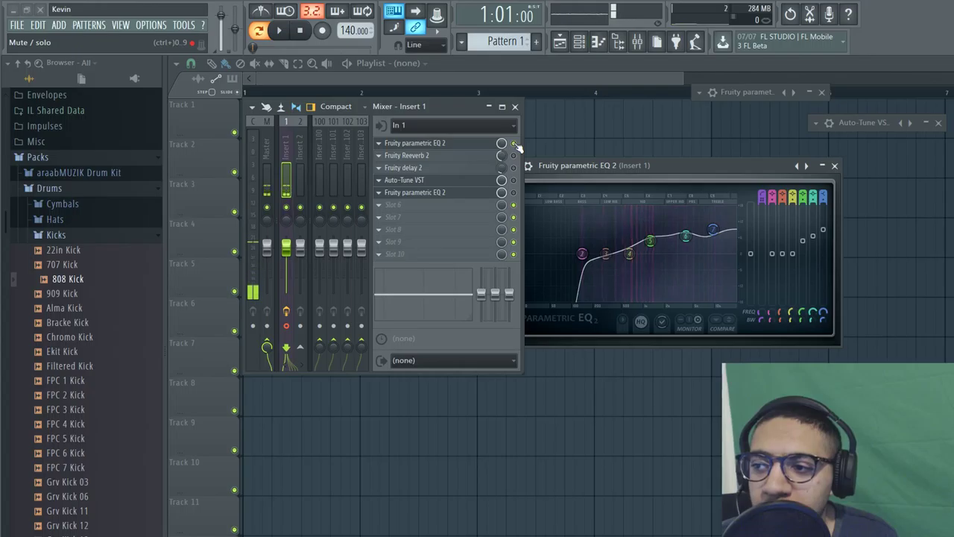
left_click_drag(678, 162, 702, 162)
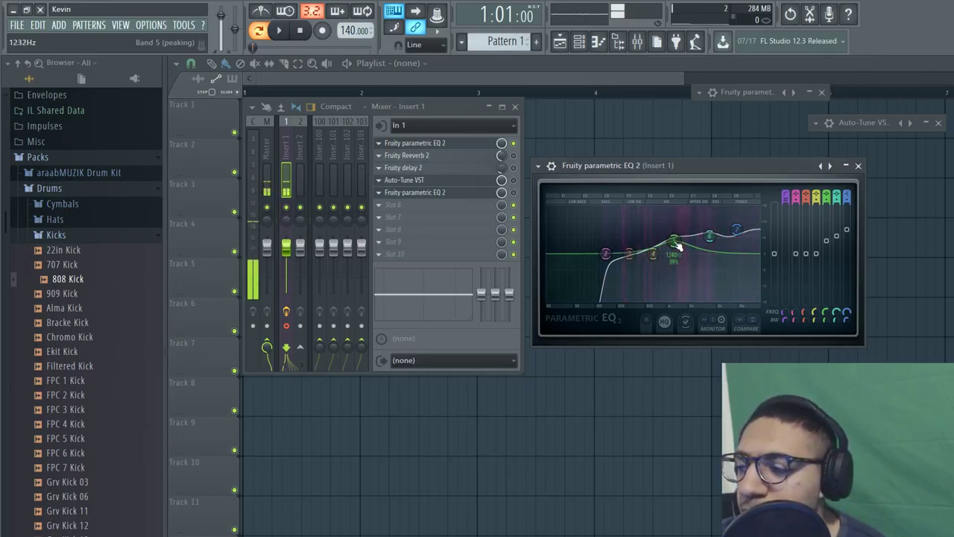
Reset the first EQ to a flat preset and raise bands 5, 6 and 7 into a rising high-end boost, band 5 by about 1.6 dB.
right_click(605, 258)
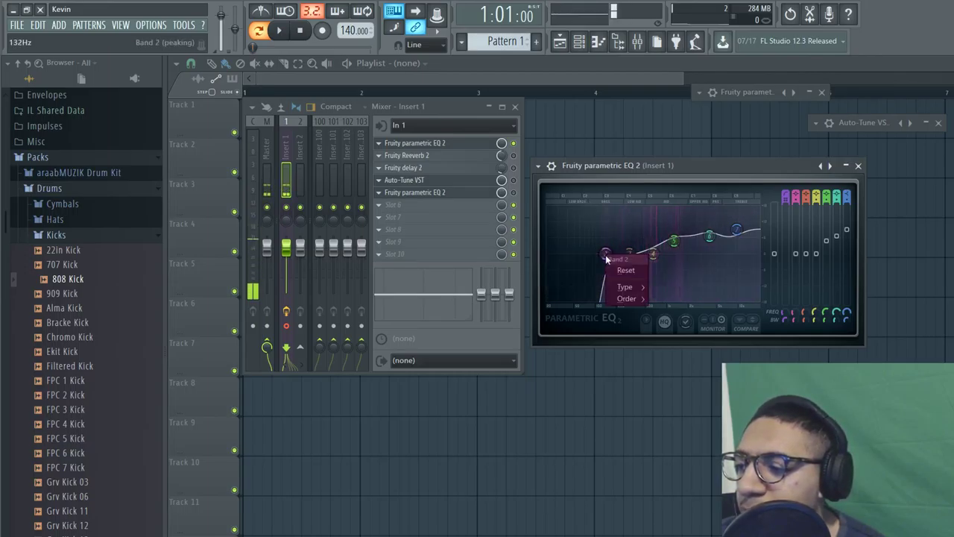
mouse_move(630, 285)
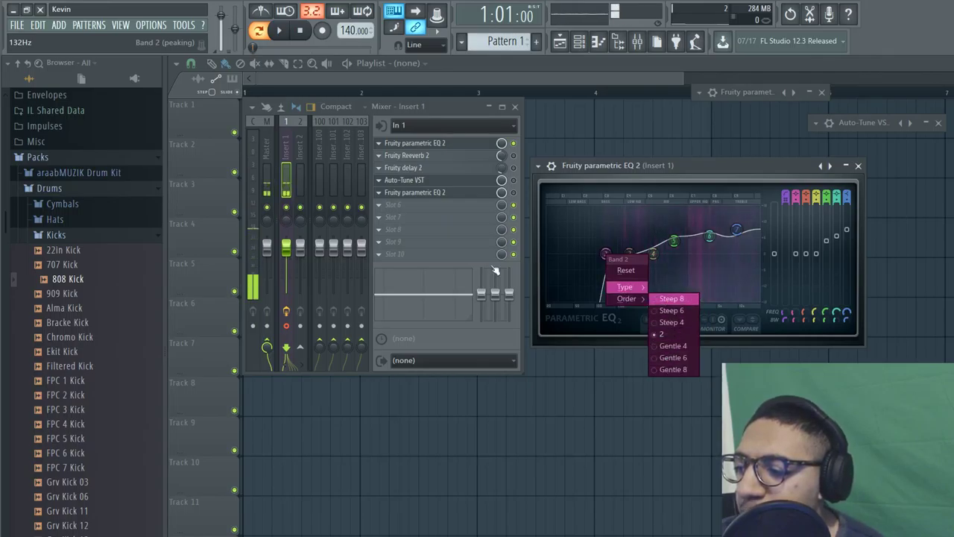
left_click(537, 166)
mouse_move(560, 203)
left_click(727, 214)
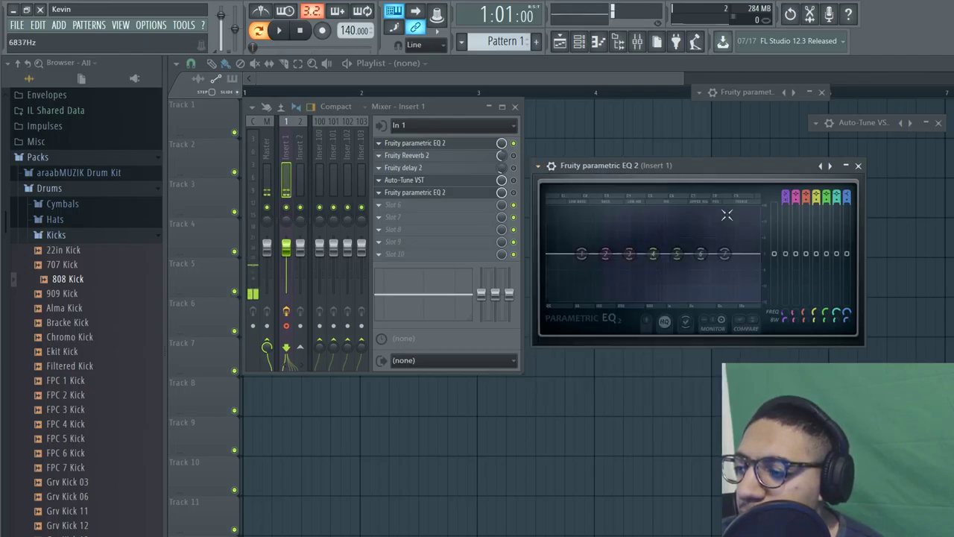
left_click_drag(726, 253, 677, 249)
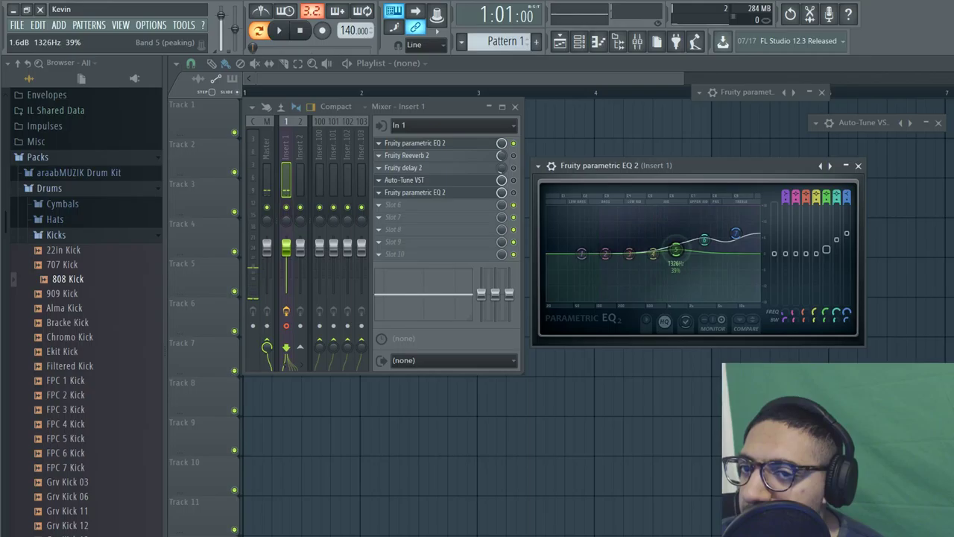
Make EQ band 1 a High pass with Steep 6 order and shift its frequency up to band 2.
right_click(582, 253)
mouse_move(603, 286)
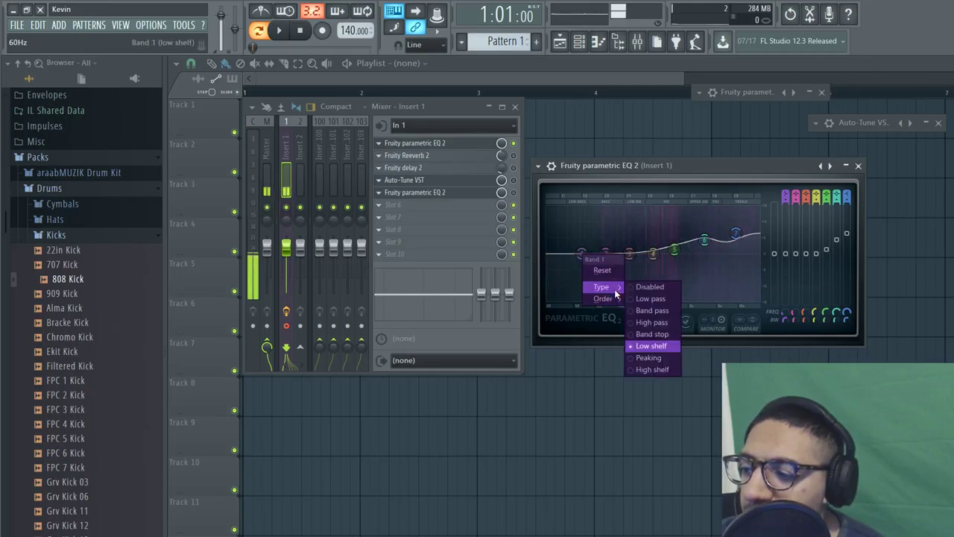
left_click(659, 322)
right_click(581, 254)
mouse_move(607, 298)
left_click(659, 312)
left_click_drag(581, 254, 603, 254)
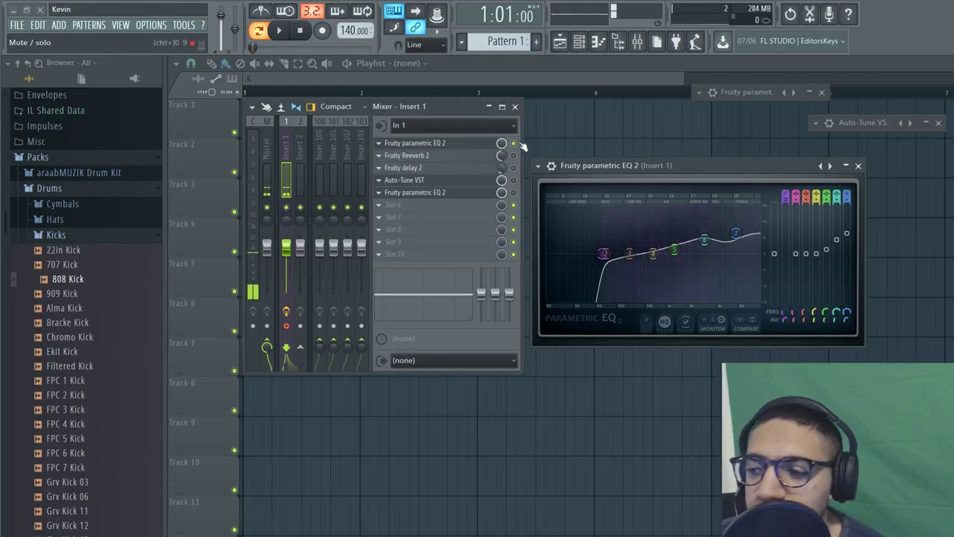
left_click(858, 166)
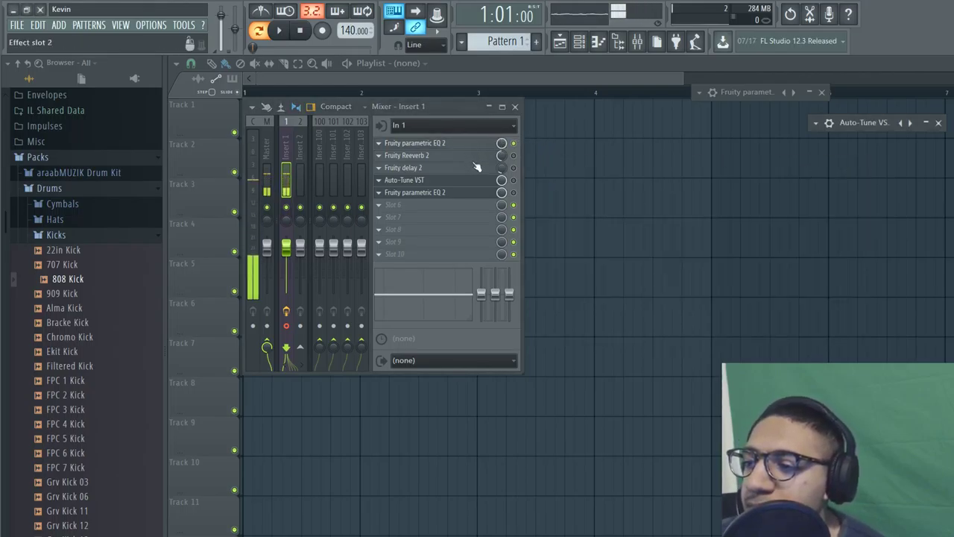
Open Fruity Reeverb 2 on Insert 1 and place its window beside the mixer.
left_click(451, 157)
left_click_drag(548, 196, 691, 181)
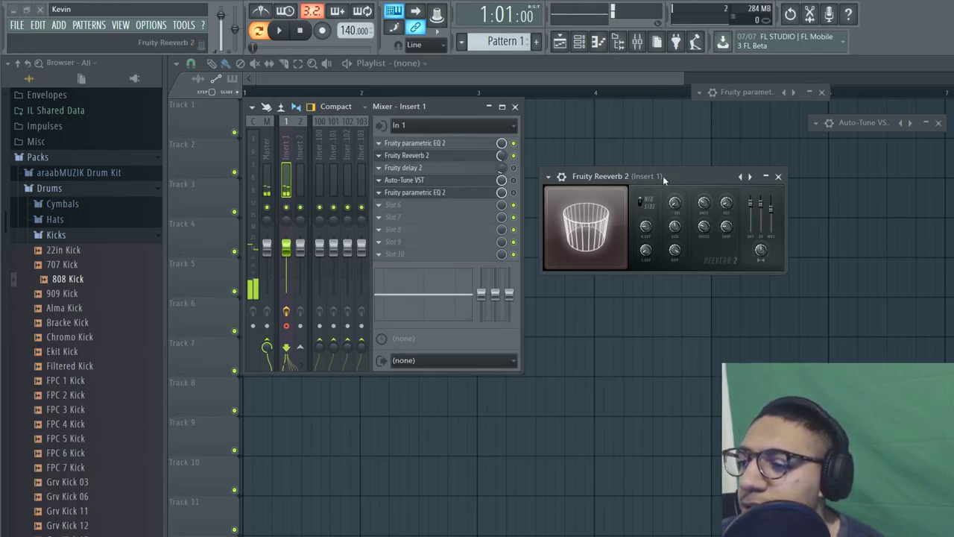
mouse_move(594, 225)
left_mouse_down()
mouse_move(594, 213)
mouse_move(594, 227)
left_mouse_up()
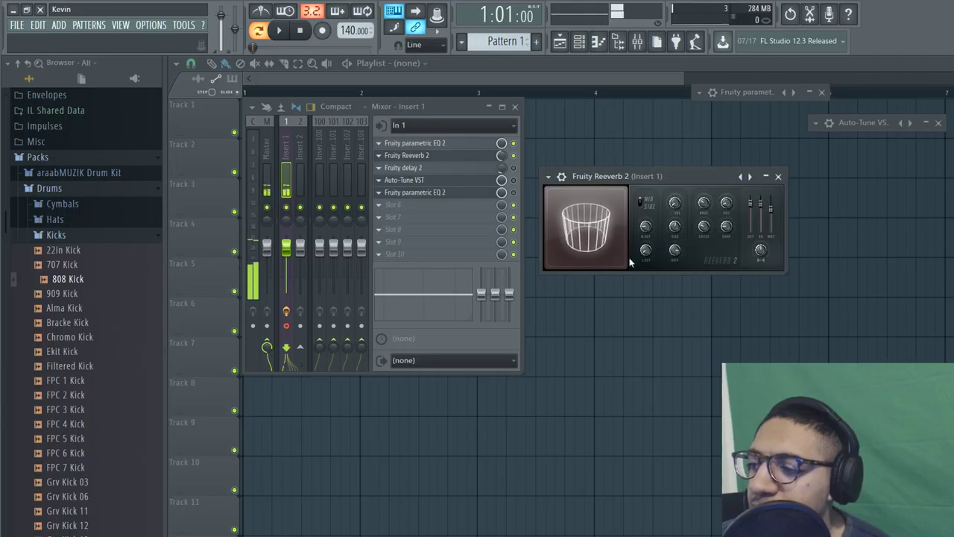
Copy the reverb's dry level of 80% onto its early reflection level and adjust the reverb slot's mix level.
right_click(753, 206)
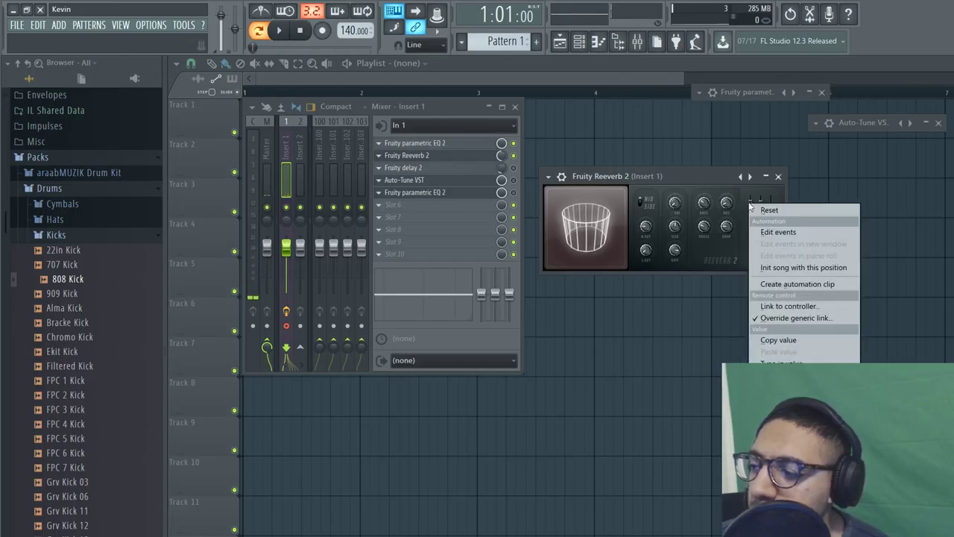
left_click(793, 342)
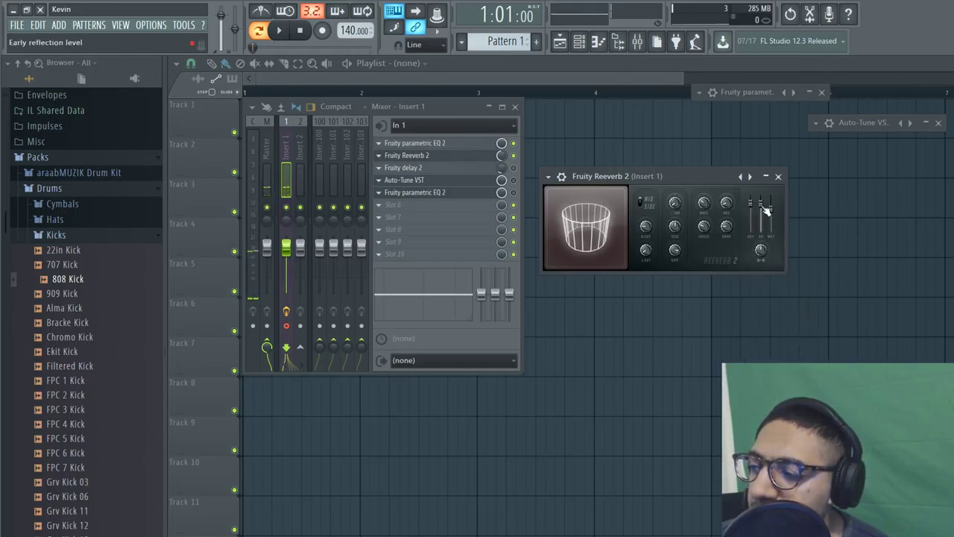
right_click(766, 209)
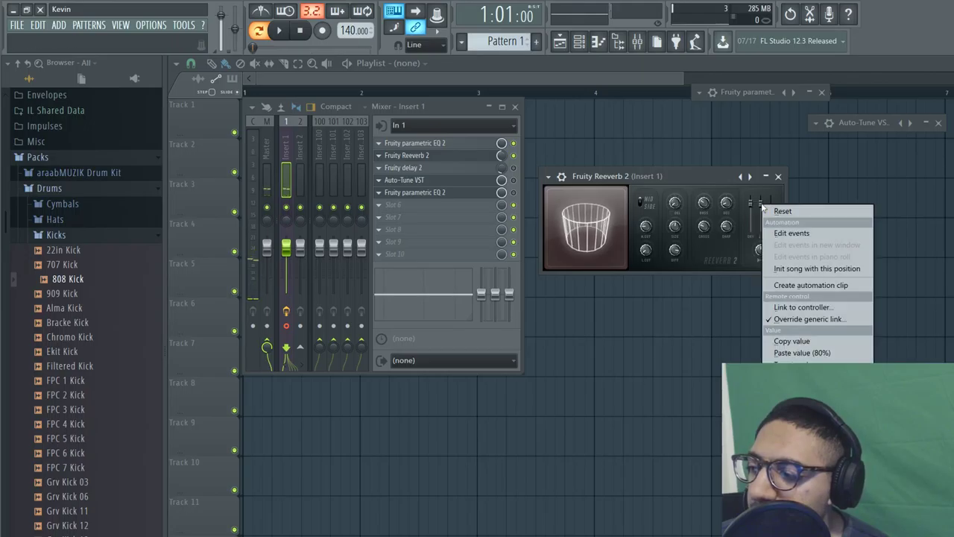
left_click(814, 351)
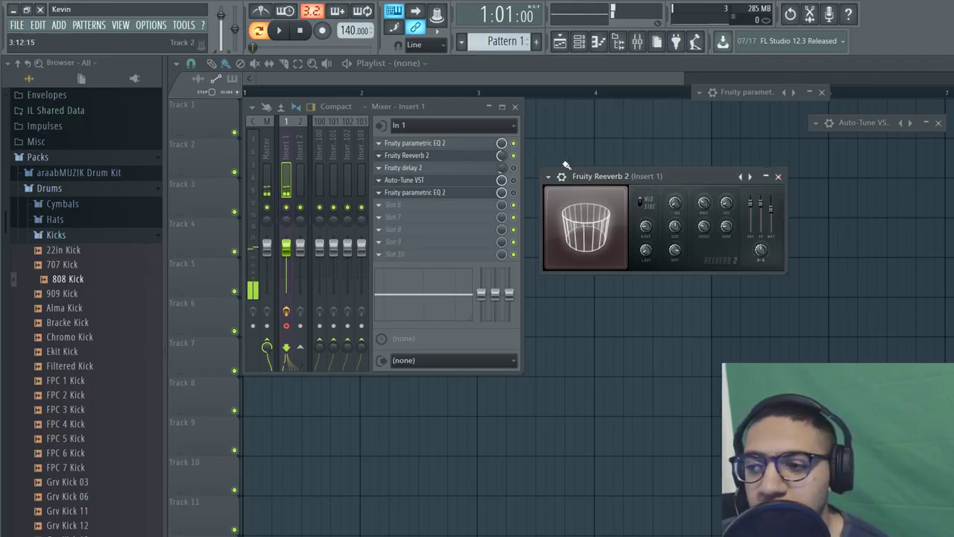
left_click(778, 177)
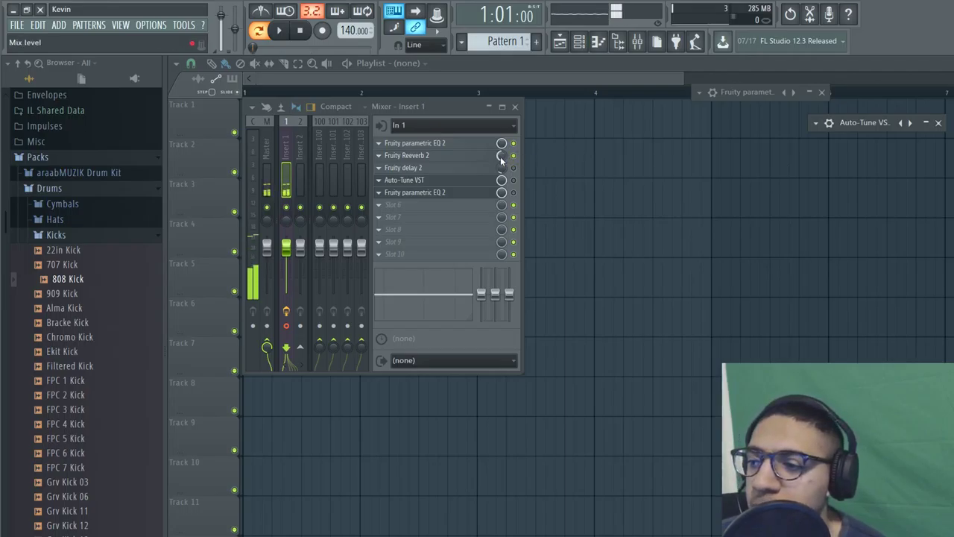
left_click_drag(502, 158, 502, 164)
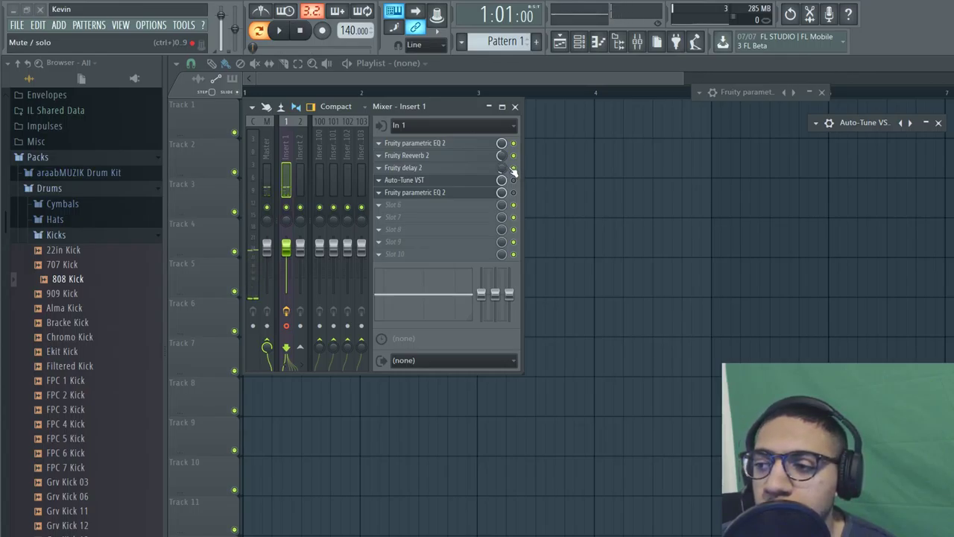
Load the Default preset in Fruity delay 2 on Insert 1 and lower the delay slot's mix level.
left_click(485, 168)
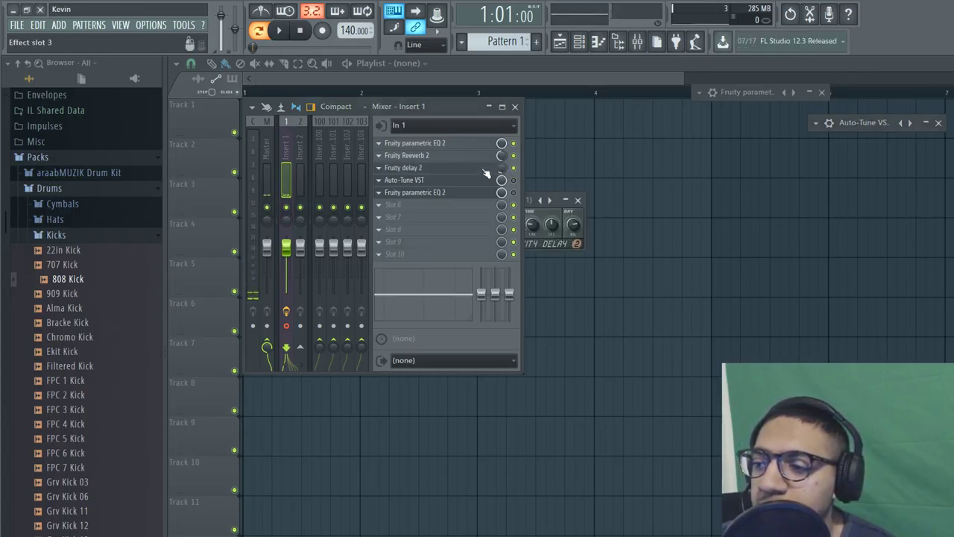
left_click(484, 168)
left_click(485, 169)
left_click_drag(565, 208, 638, 186)
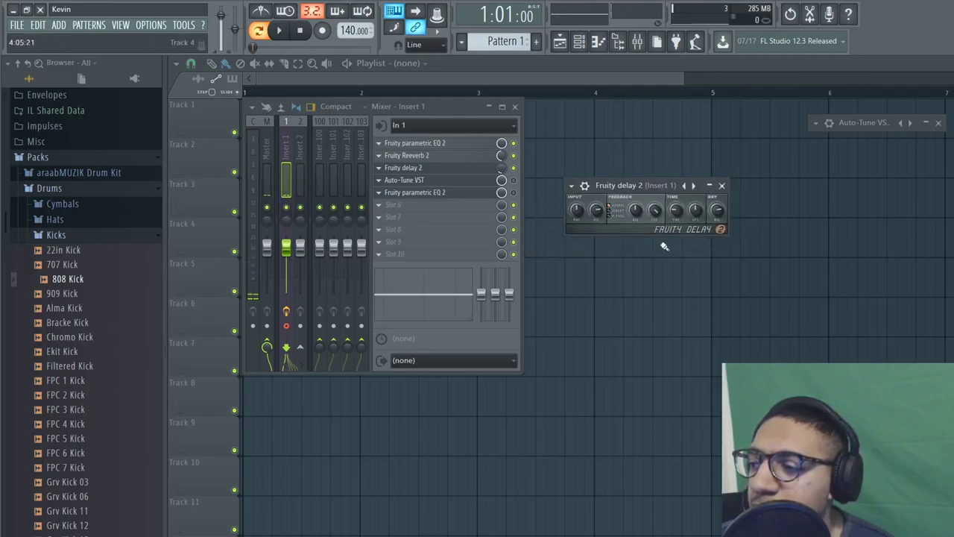
left_click(571, 185)
mouse_move(597, 222)
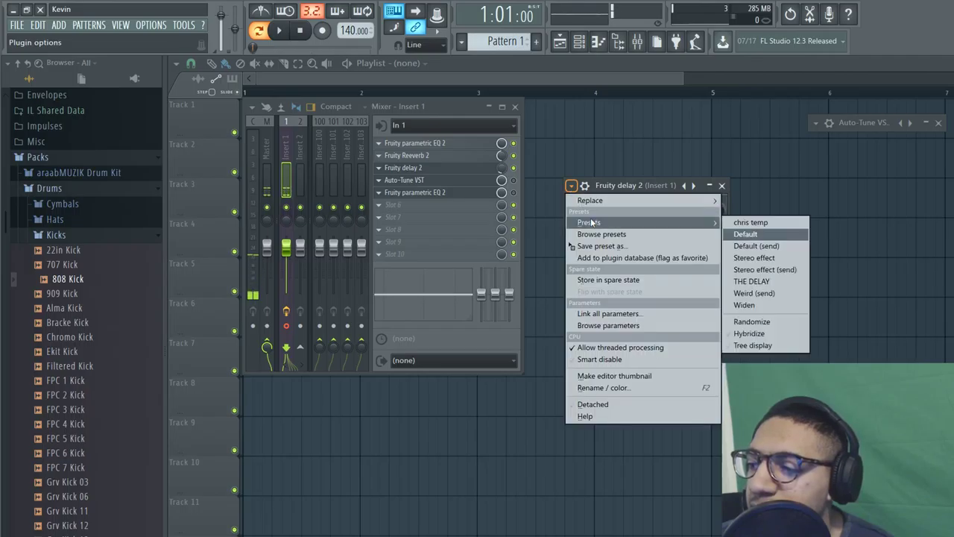
left_click(745, 233)
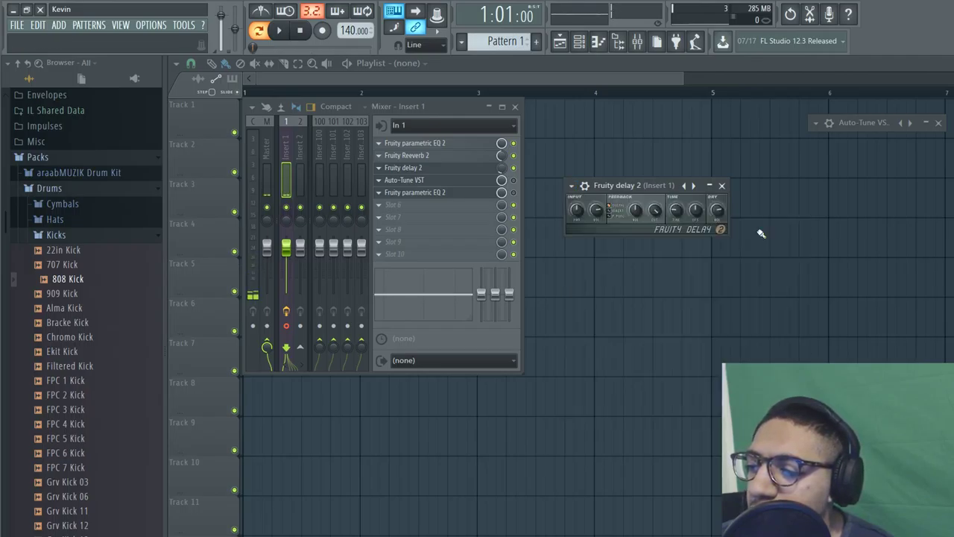
left_click(723, 186)
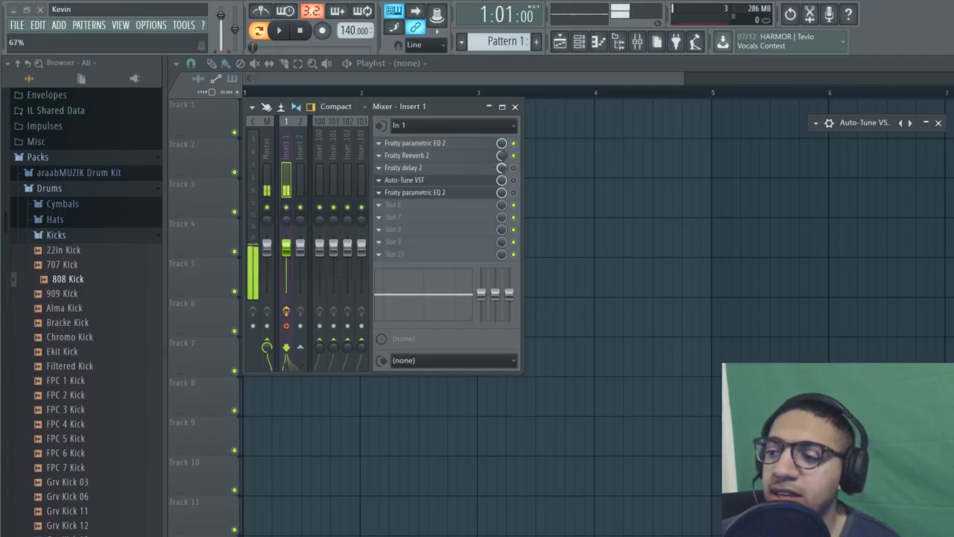
left_click_drag(500, 167, 501, 178)
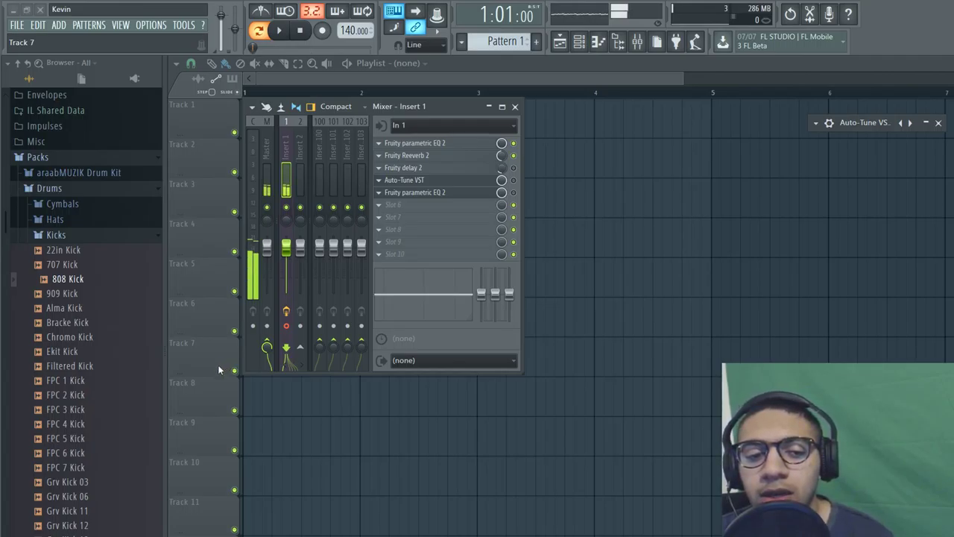
Switch to Chrome, play the "worn" music video on YouTube, pause it and skip ahead to 0:23.
left_click(322, 344)
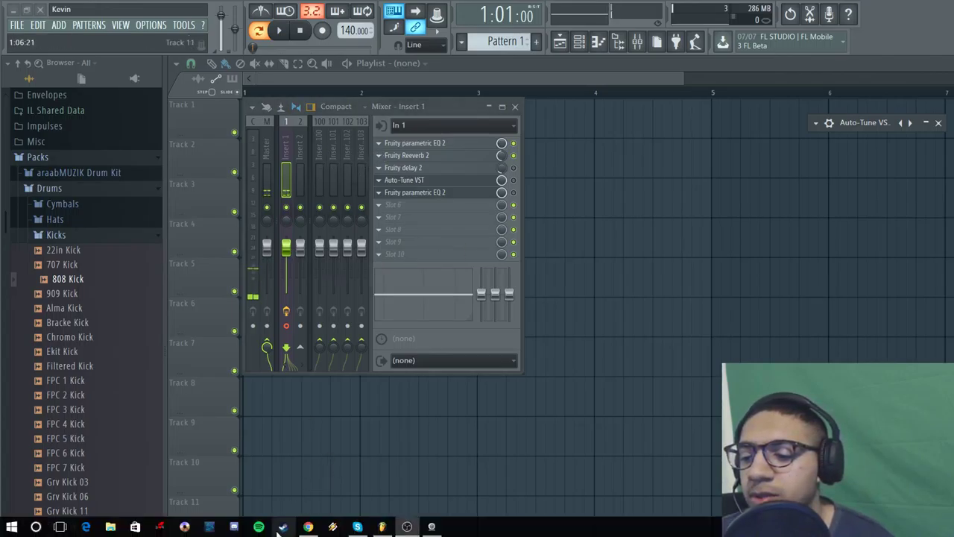
left_click(309, 528)
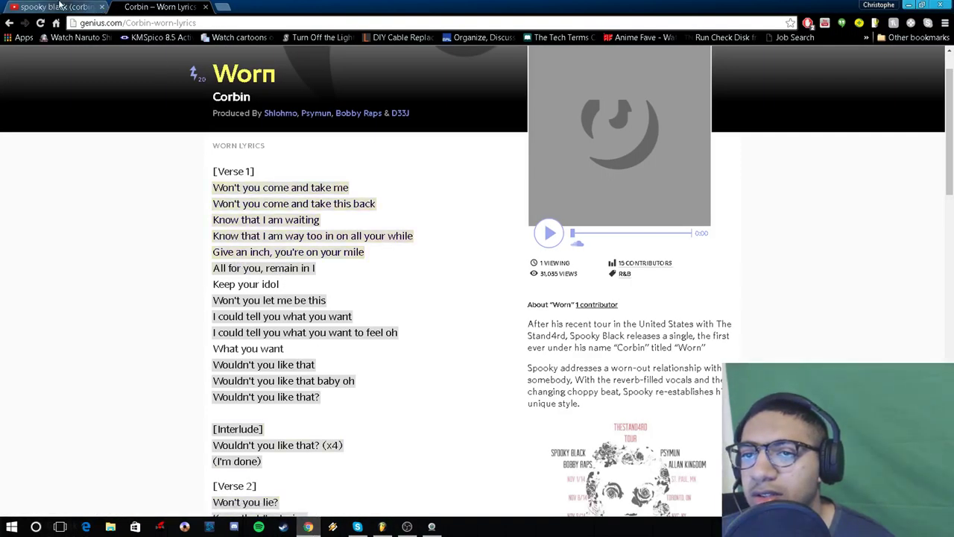
left_click(56, 7)
left_click(71, 363)
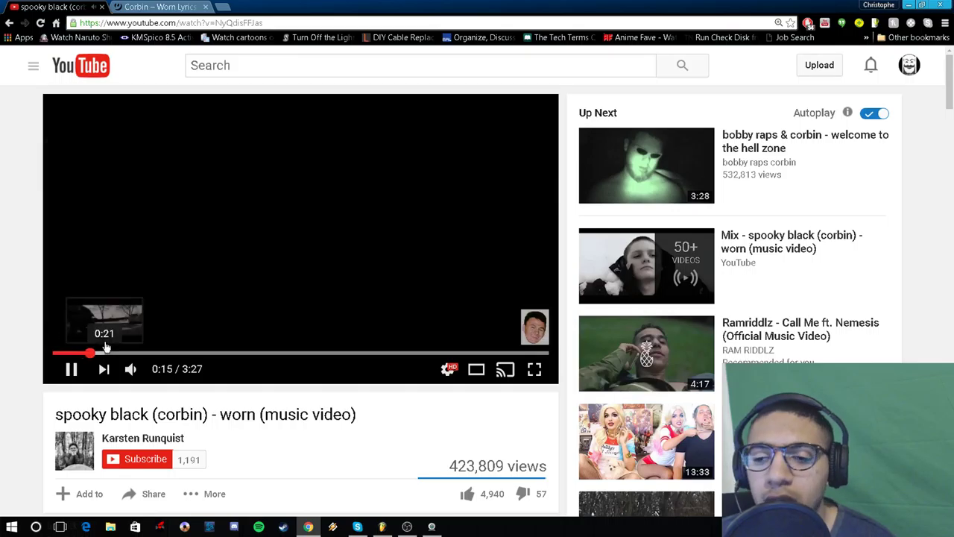
key("space")
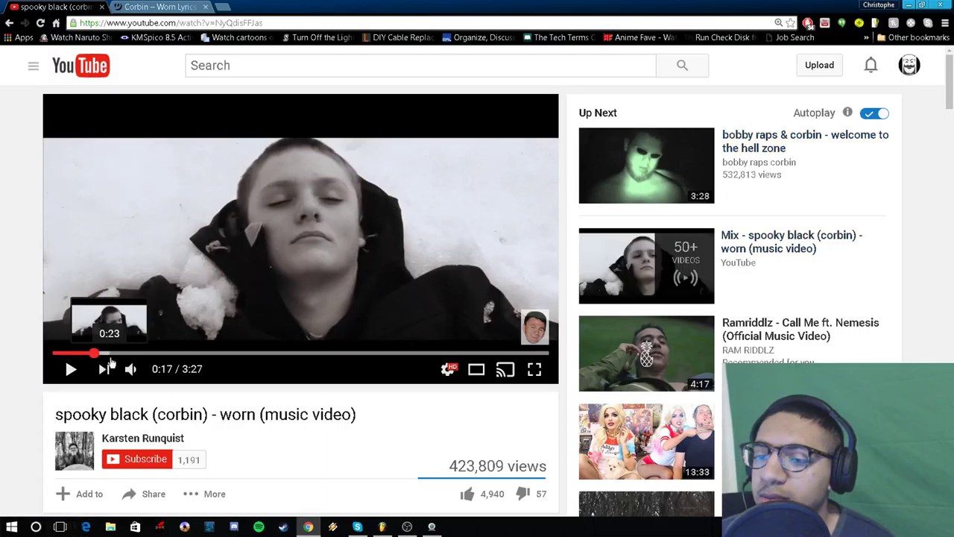
left_click(110, 353)
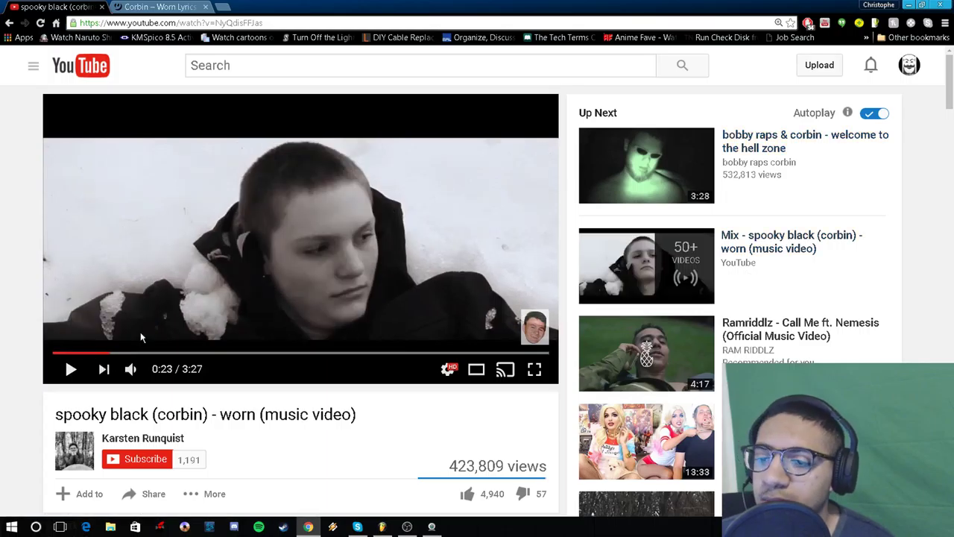
Listen to the vocals from about 0:23 to 0:29, pause the video and return to FL Studio.
left_click(140, 332)
left_click(105, 354)
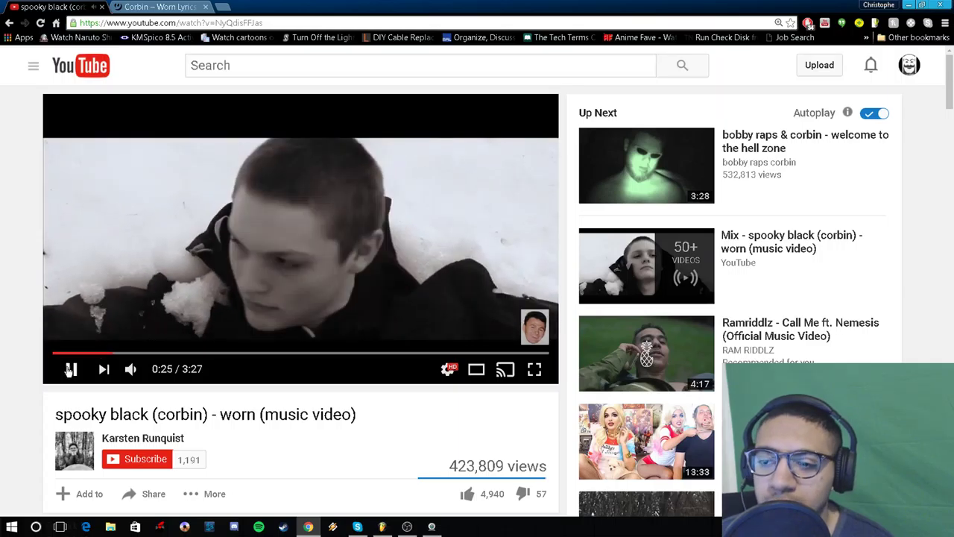
left_click(71, 369)
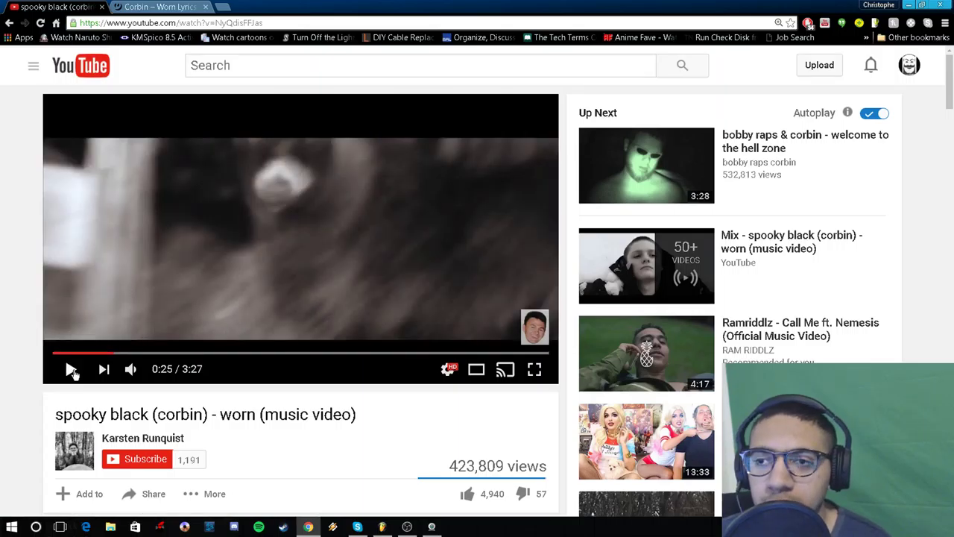
left_click(71, 369)
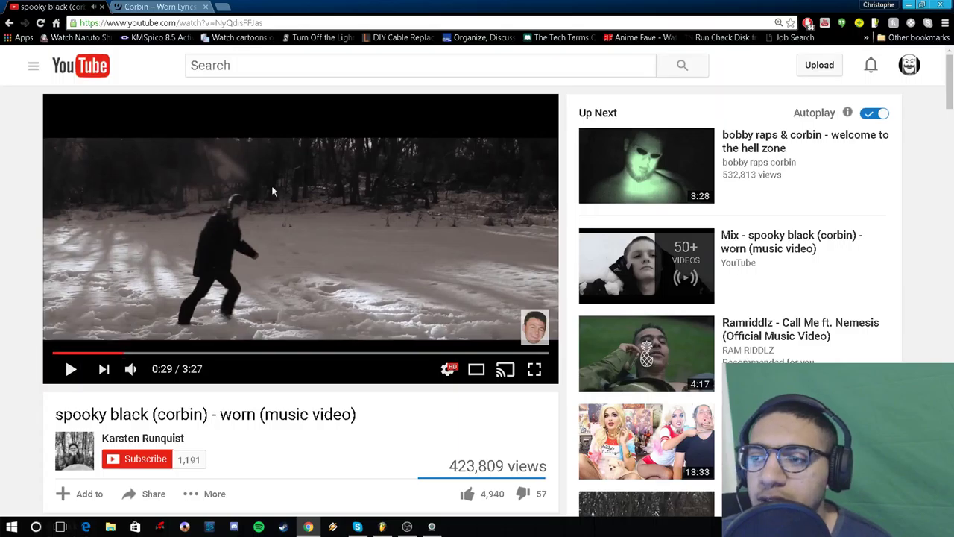
left_click(909, 6)
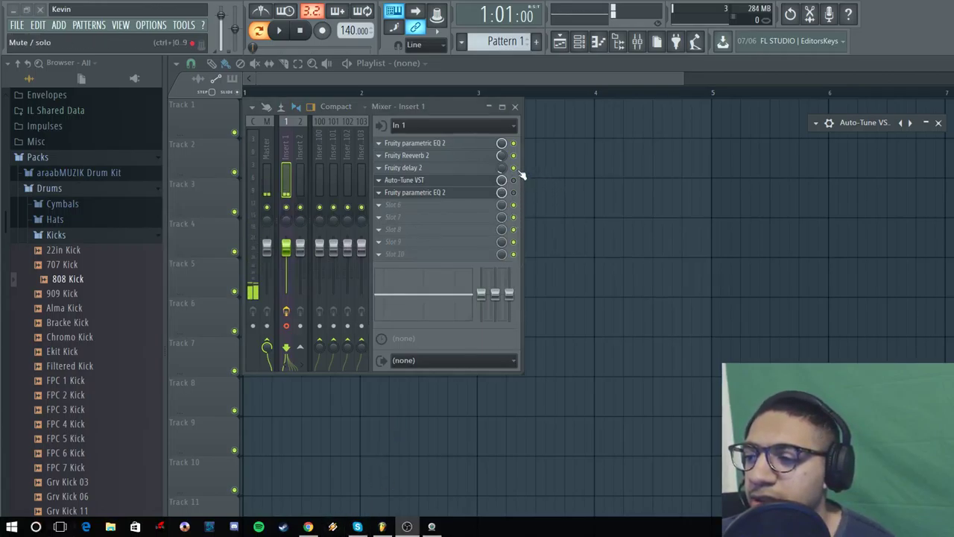
Switch back to the "worn" video in Chrome, listen to its late section around 2:32 to 2:41, pause it and return to FL Studio.
key("alt+Tab")
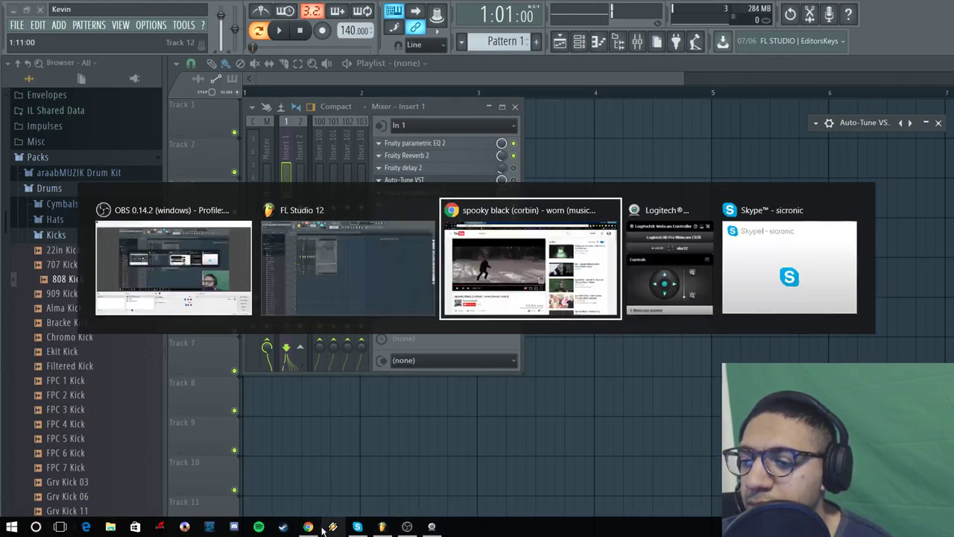
scroll(417, 348, "down", 4)
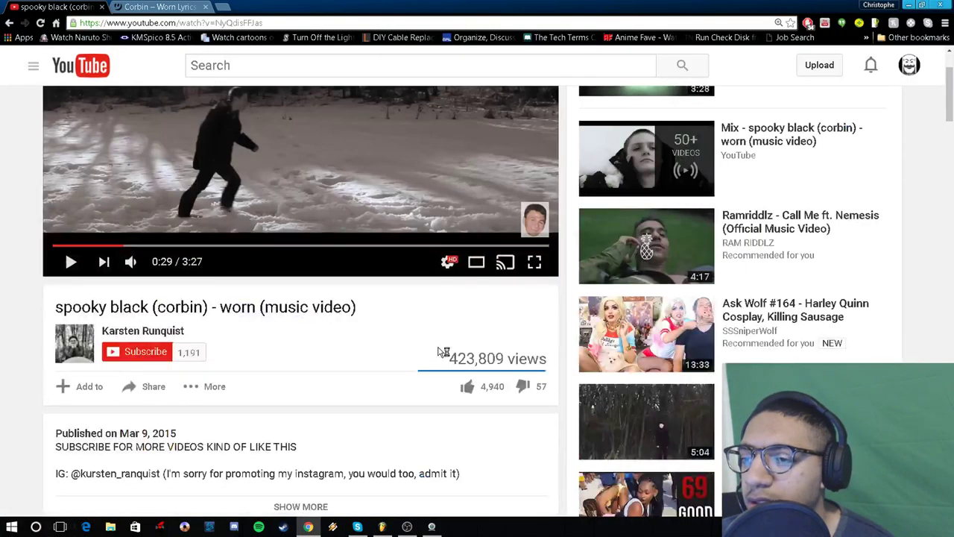
scroll(436, 346, "up", 1)
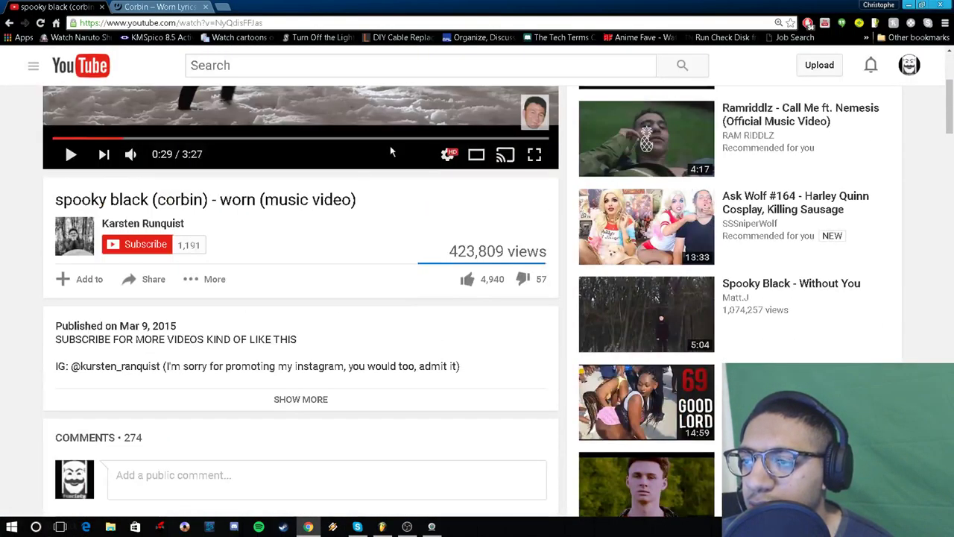
left_click_drag(949, 108, 949, 112)
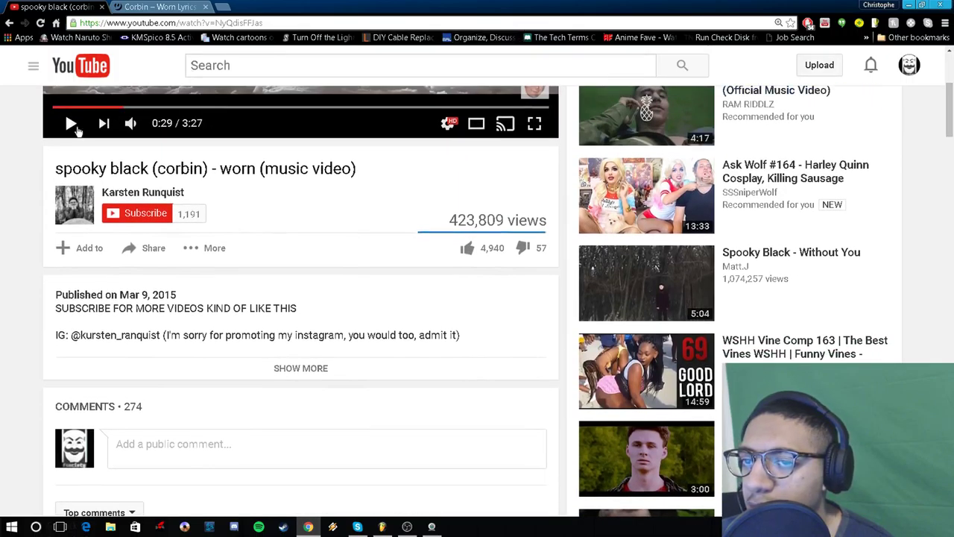
left_click(71, 125)
left_click(413, 109)
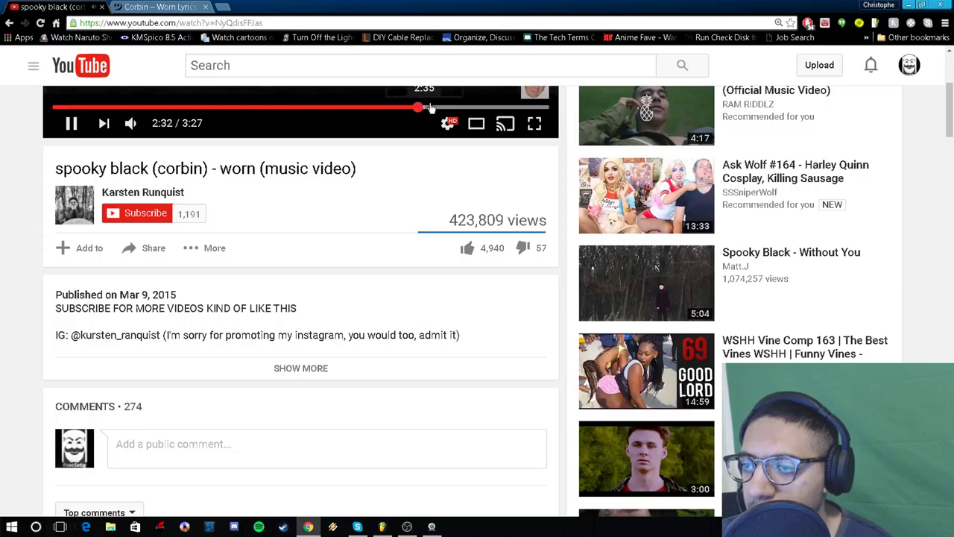
left_click(432, 109)
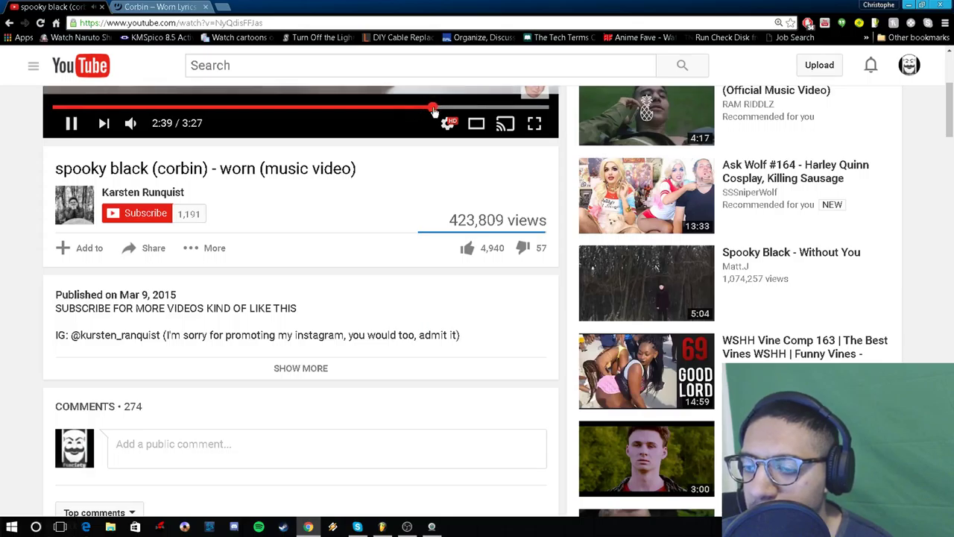
left_click(72, 124)
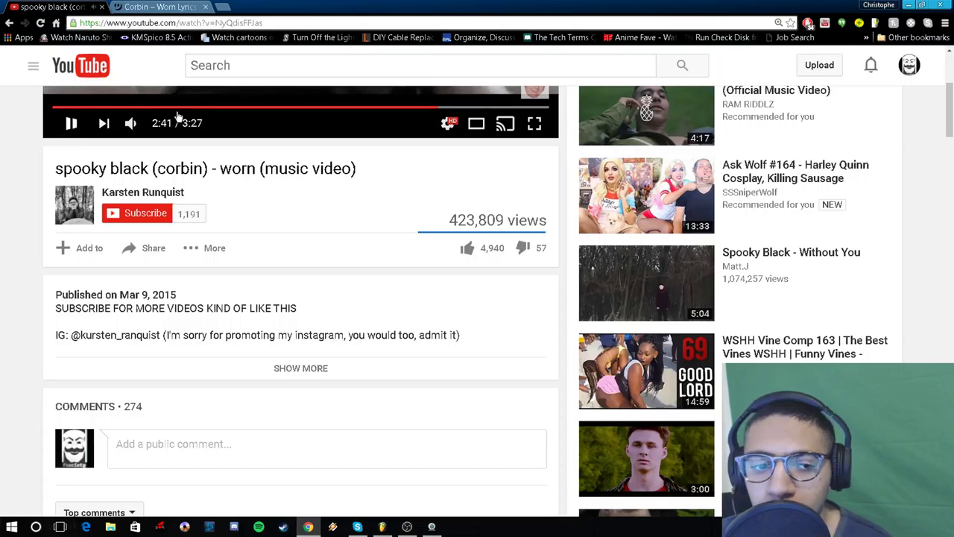
left_click(910, 5)
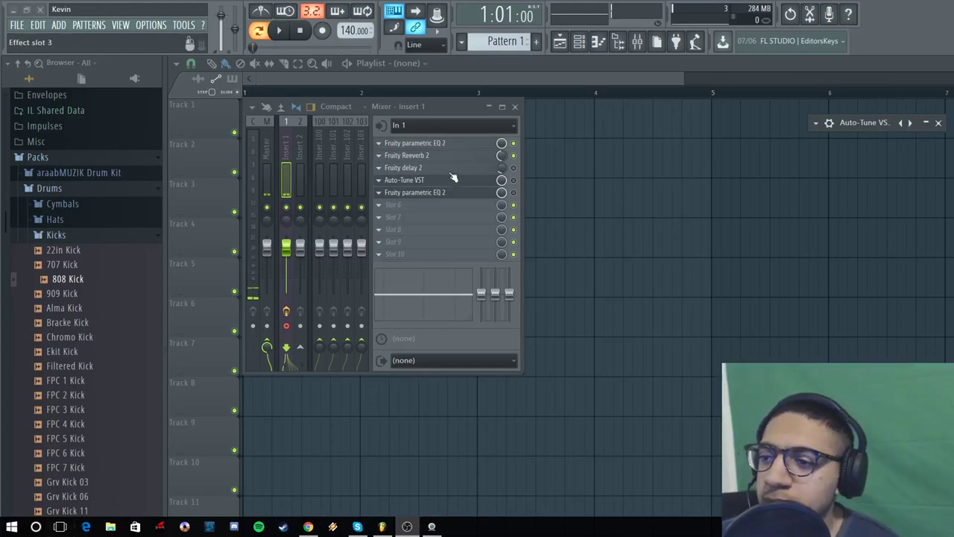
Enable Auto-Tune VST and the second Fruity parametric EQ 2 on Insert 1, and lower that EQ slot's mix level.
left_click(512, 180)
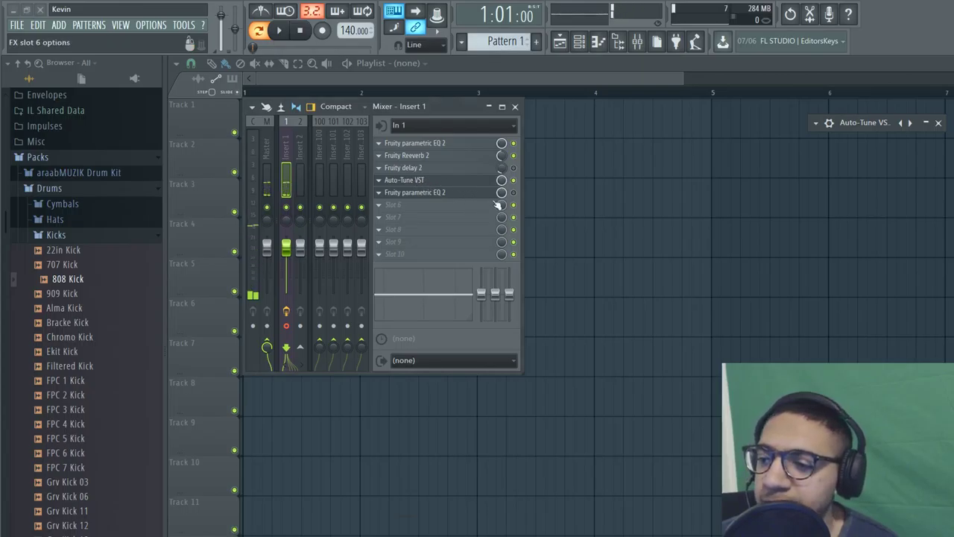
left_click(512, 193)
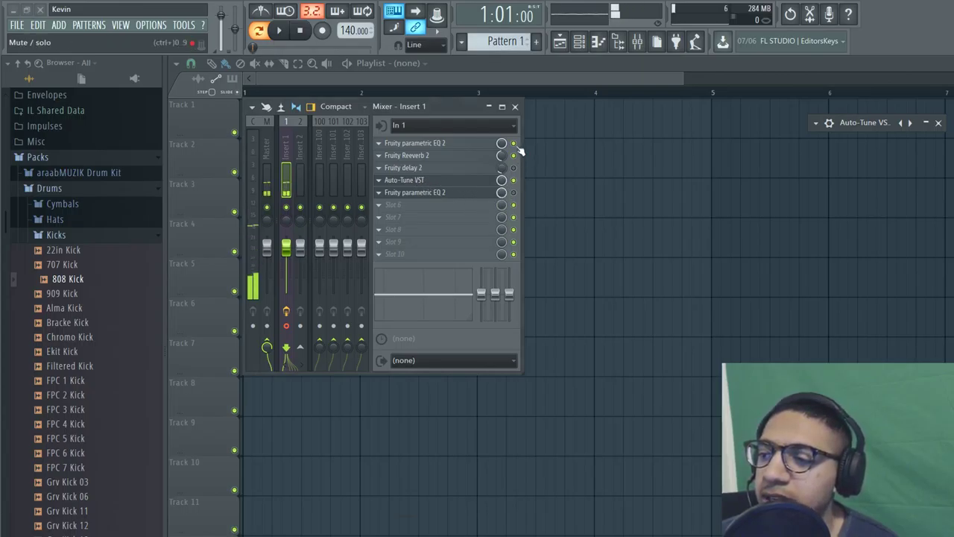
left_click(513, 193)
left_click_drag(502, 193, 501, 197)
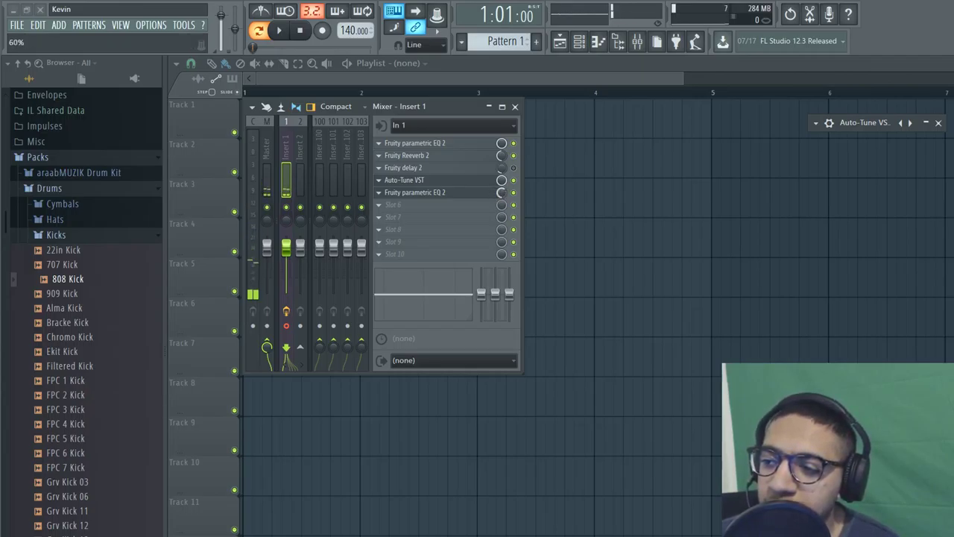
left_click_drag(501, 192, 493, 188)
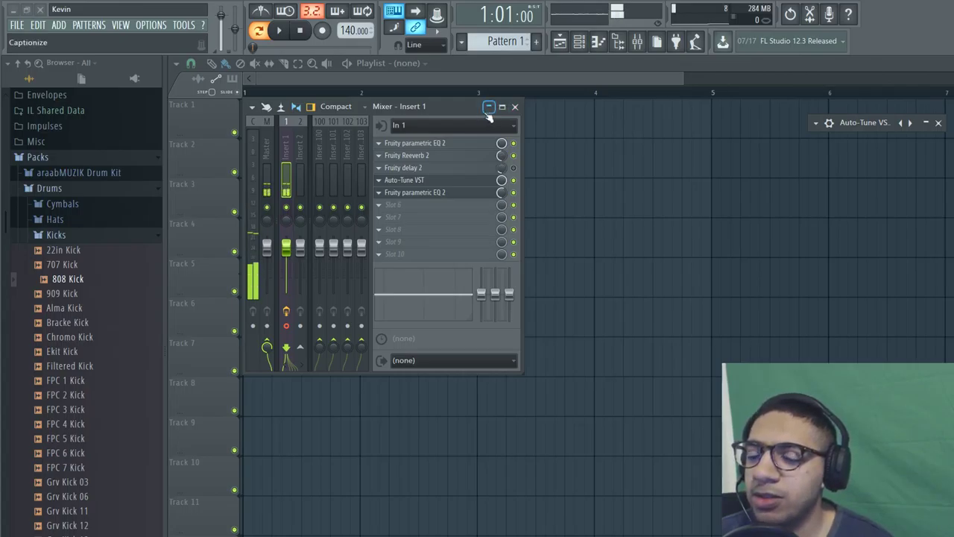
Disable the reverb, Auto-Tune VST and second parametric EQ slots on Insert 1, leaving only the first EQ enabled.
left_click(513, 192)
left_click(513, 180)
left_click(513, 167)
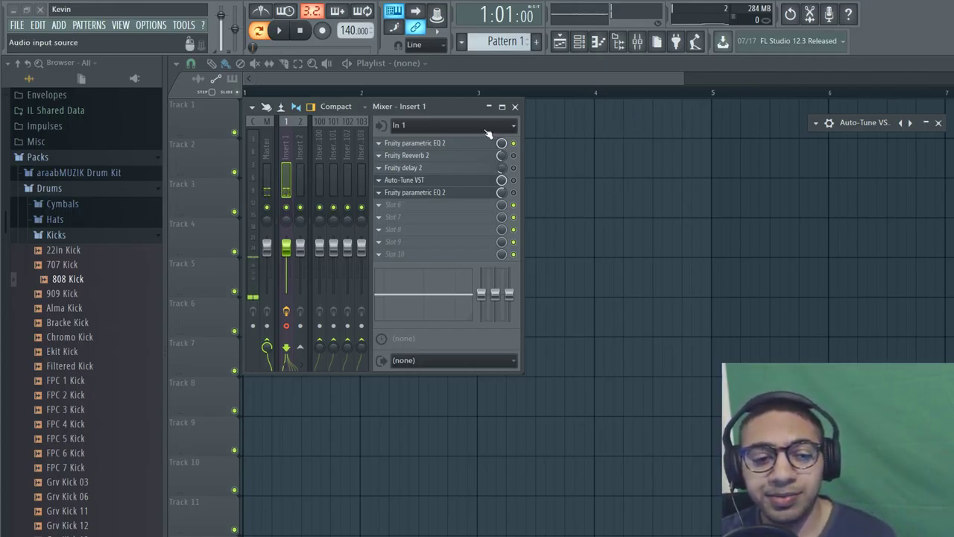
mouse_move(444, 111)
left_mouse_down()
mouse_move(509, 95)
mouse_move(450, 110)
left_mouse_up()
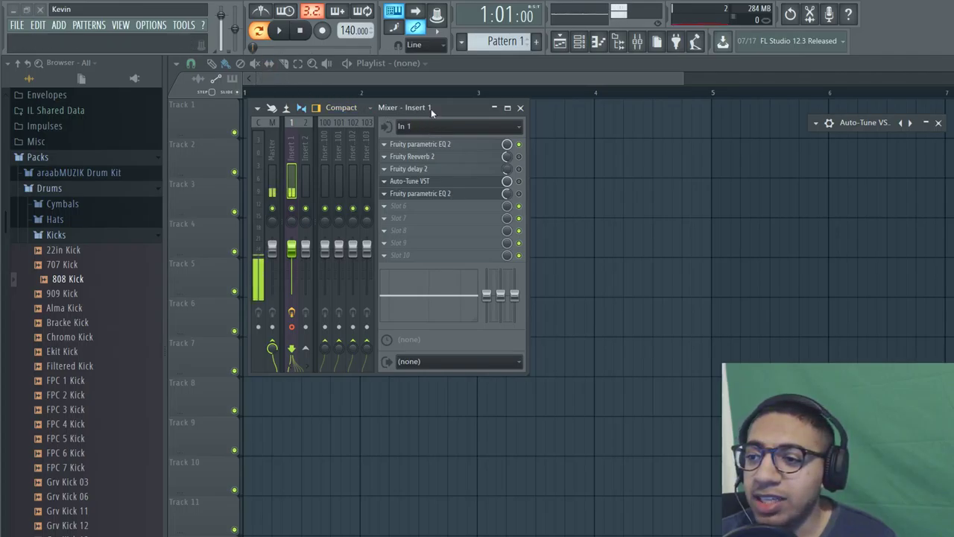
left_click_drag(444, 110, 438, 110)
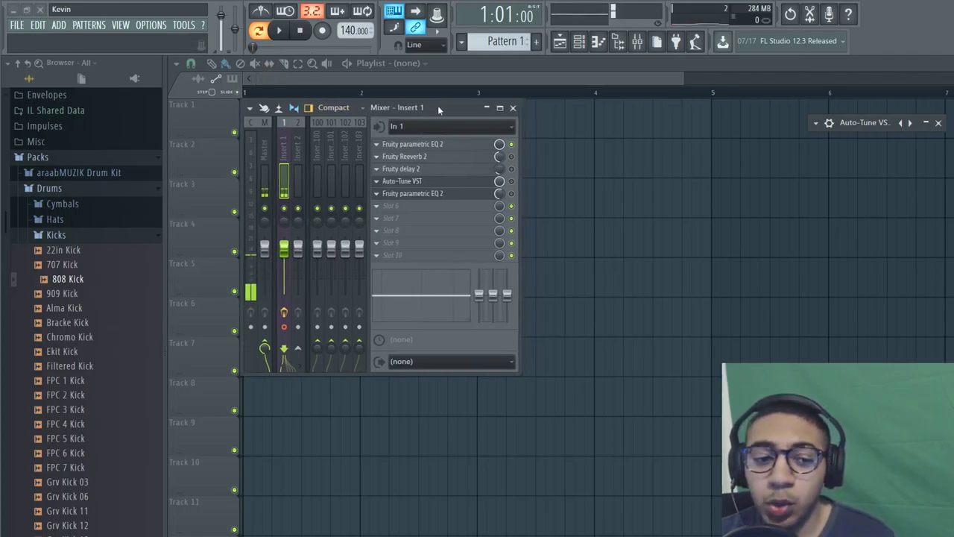